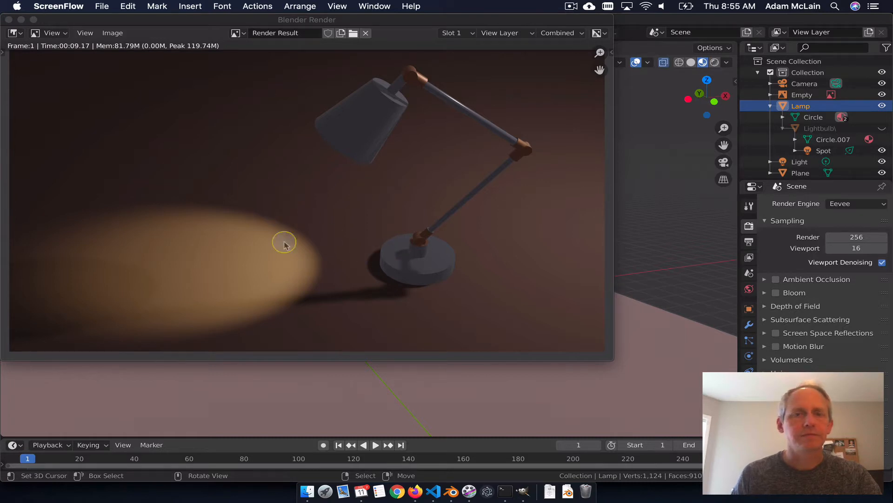
Close the render result window and select the Lamp object in the scene
click(8, 19)
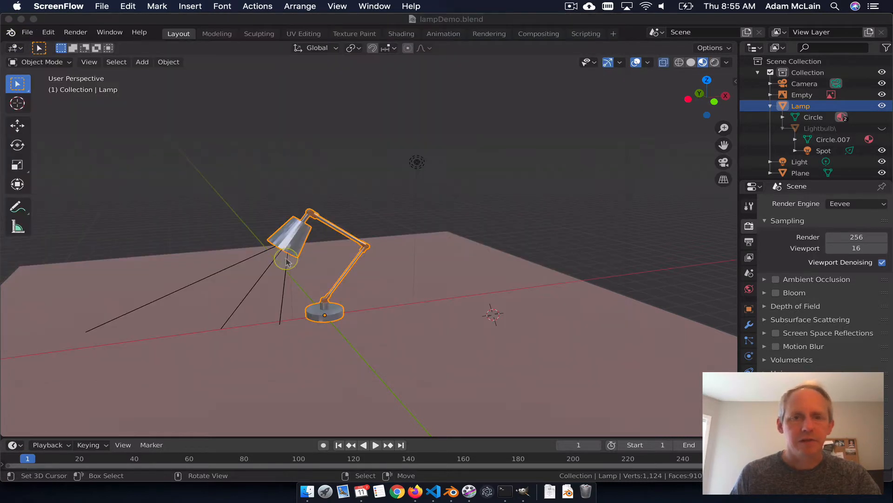
middle_drag(398, 275, 365, 276)
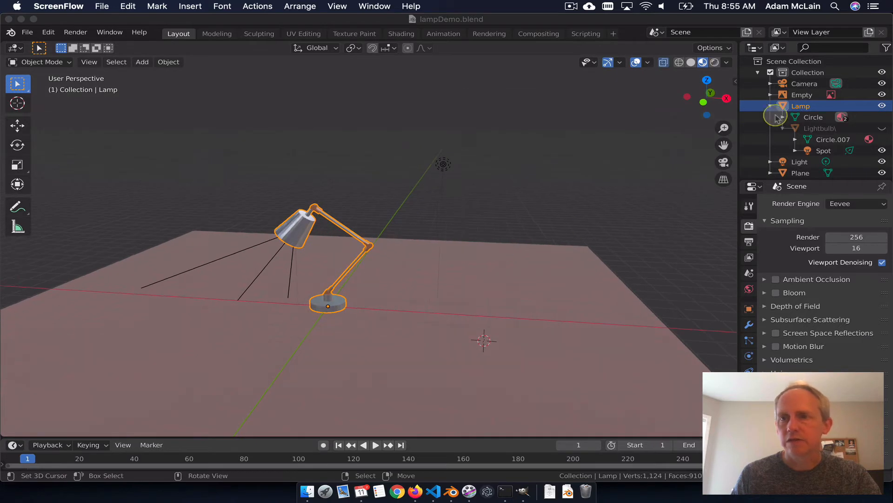
click(798, 103)
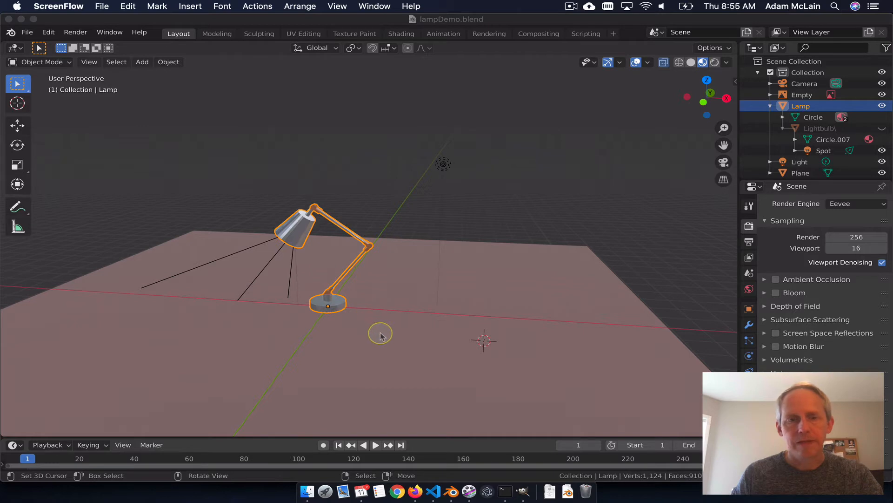
Switch the Lamp object into Edit Mode
key(Tab)
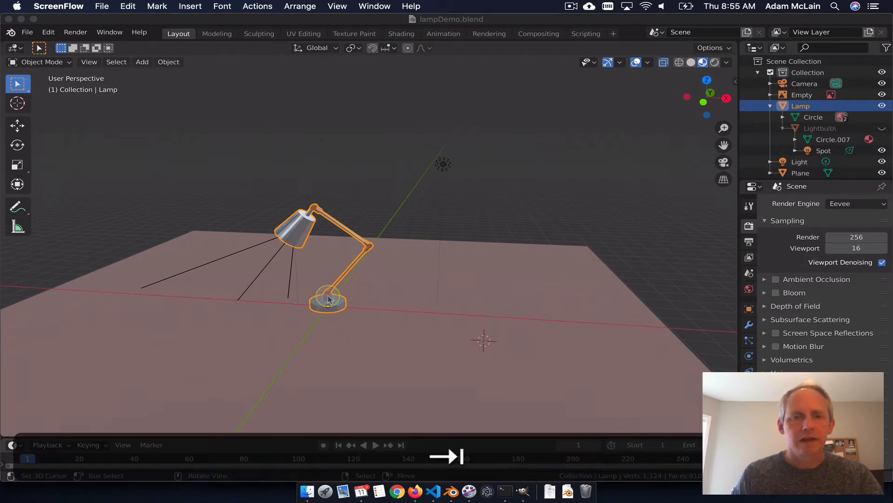
click(354, 267)
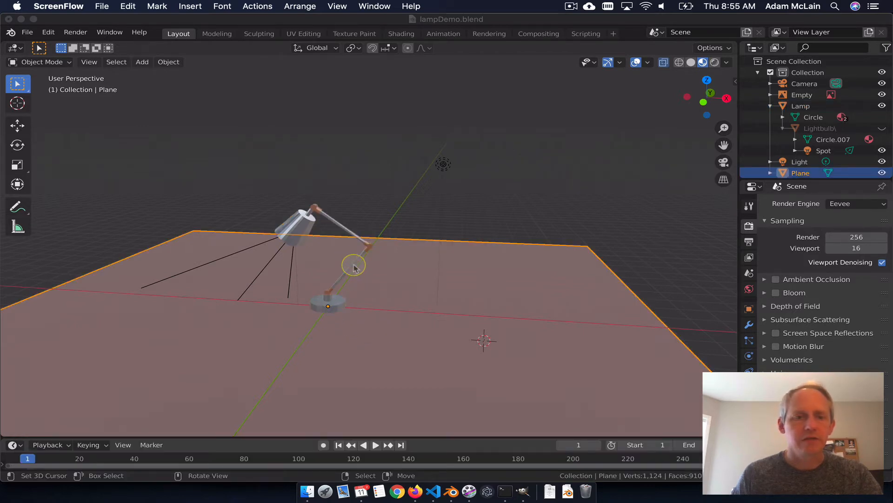
click(355, 267)
key(Tab)
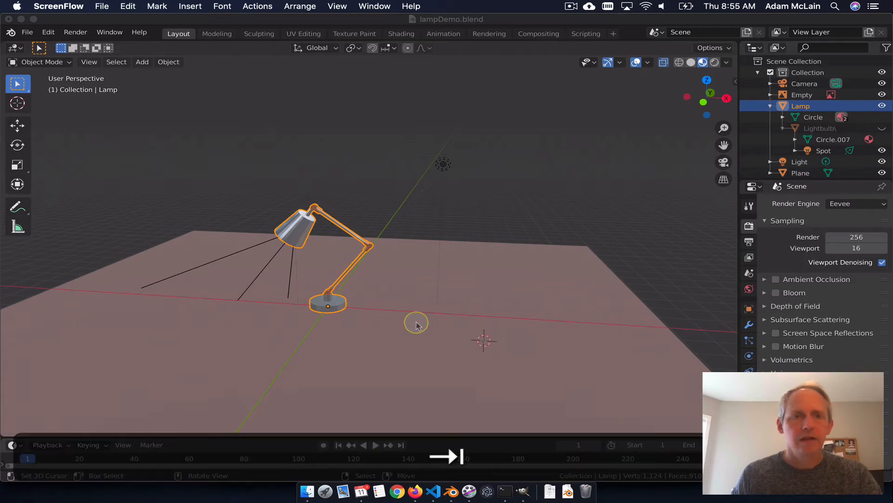
click(66, 62)
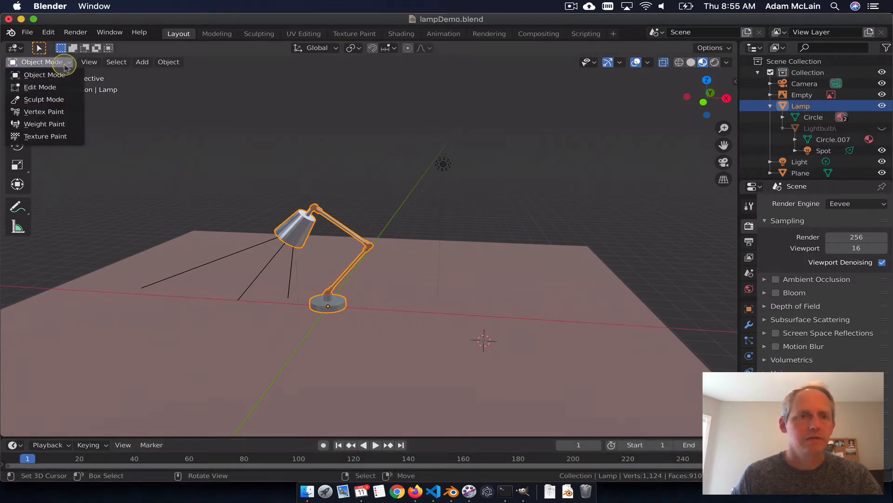
click(59, 88)
Hide the ground Plane so the underside of the lamp base can be reached from below
middle_drag(378, 306, 361, 246)
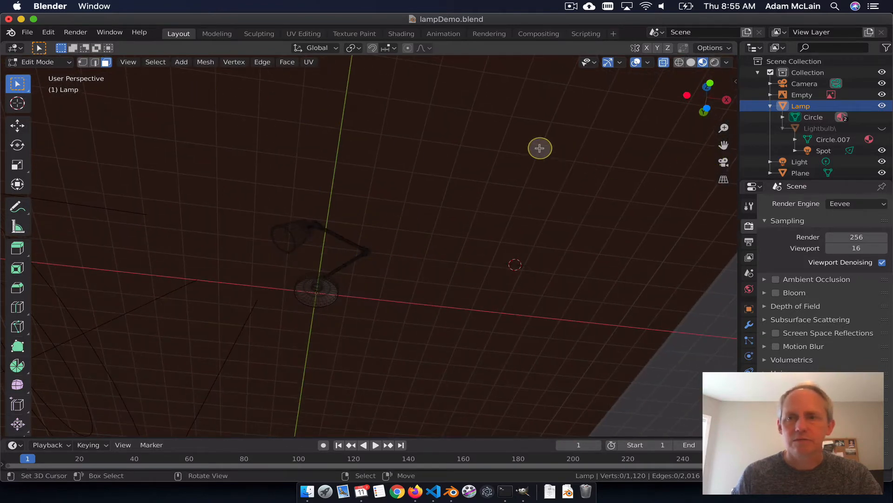
click(883, 173)
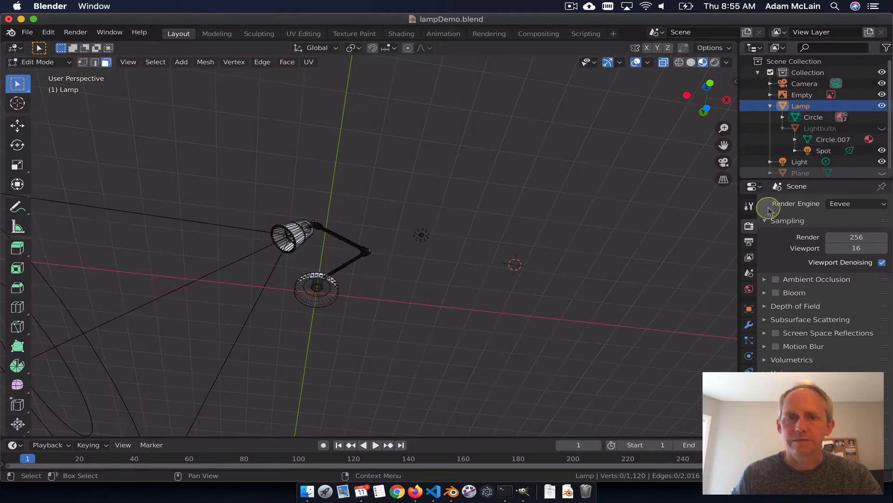
middle_drag(313, 286, 316, 291)
scroll(316, 290, up, 3)
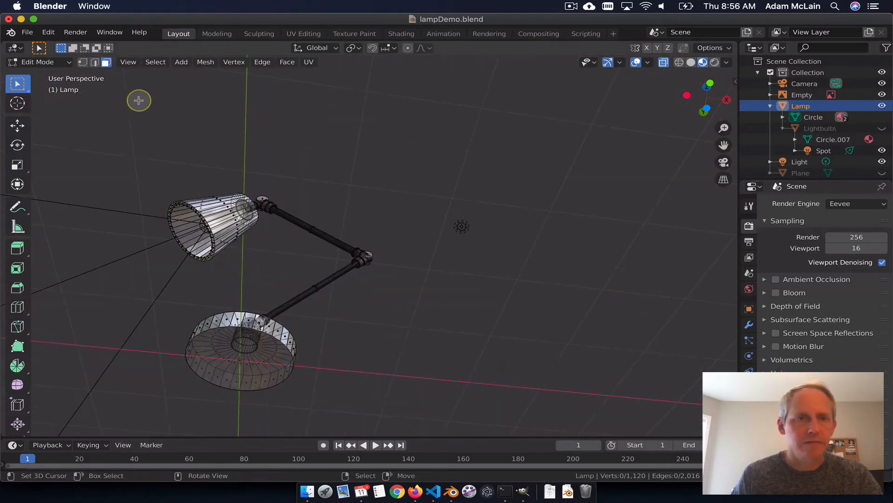
Select the bottom face of the lamp base and snap the 3D cursor to it with Cursor to Selected
click(247, 359)
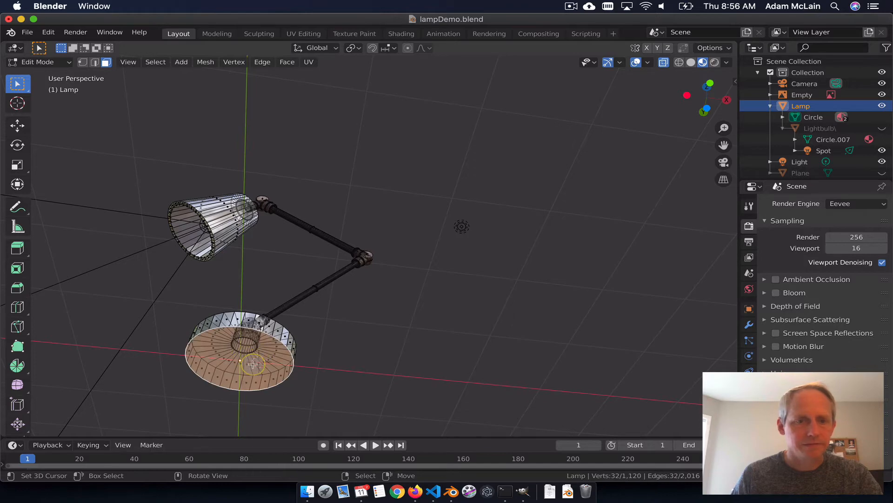
middle_drag(293, 373, 250, 273)
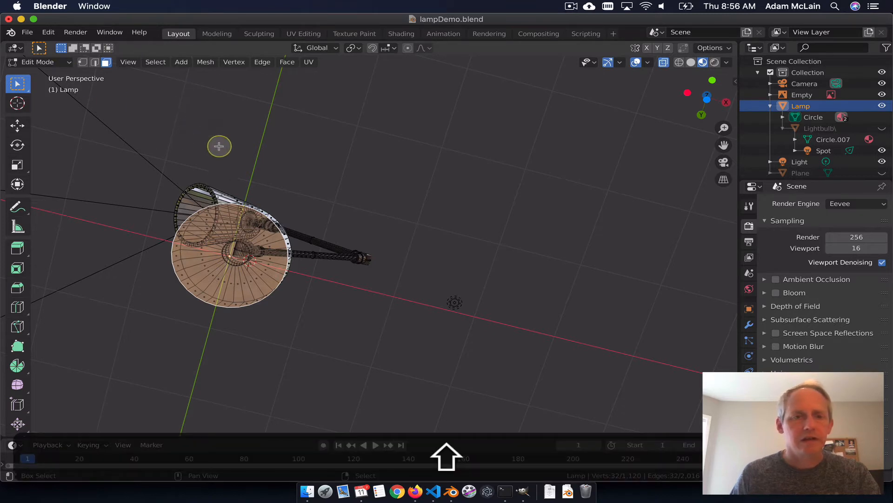
key(shift+s)
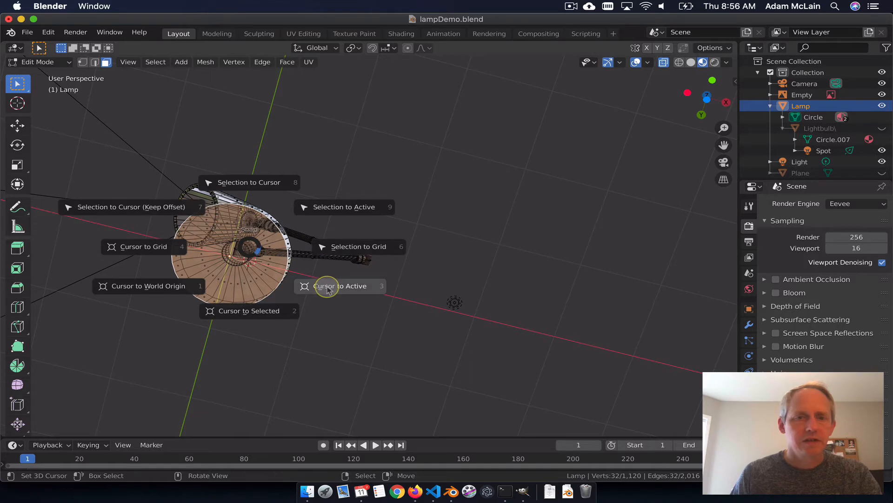
click(256, 313)
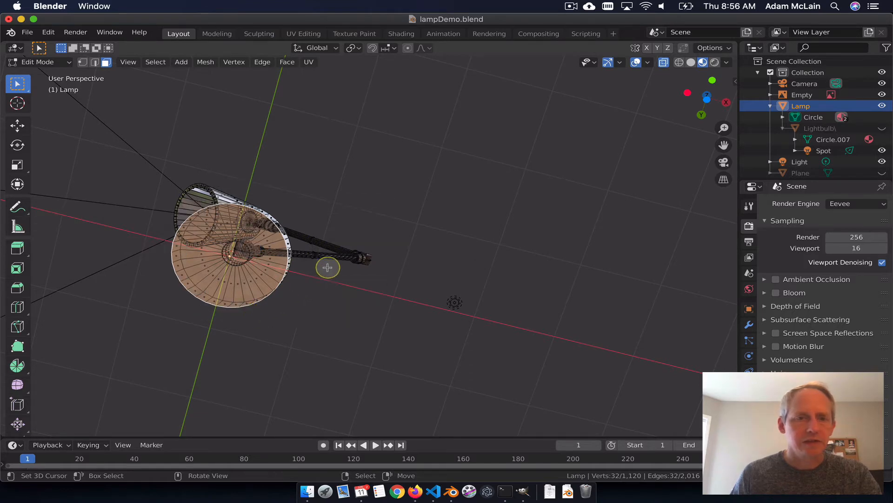
middle_drag(347, 207, 315, 313)
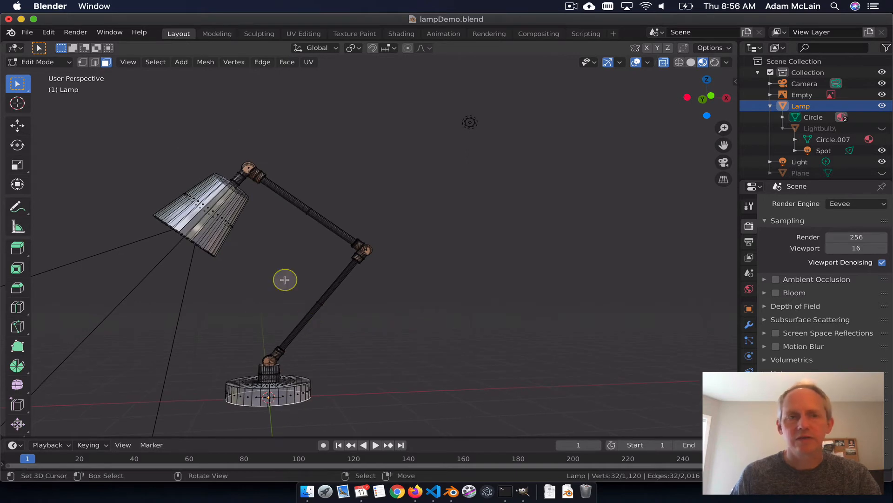
Return the lamp to Object Mode and add an Armature at the 3D cursor in the base
click(60, 64)
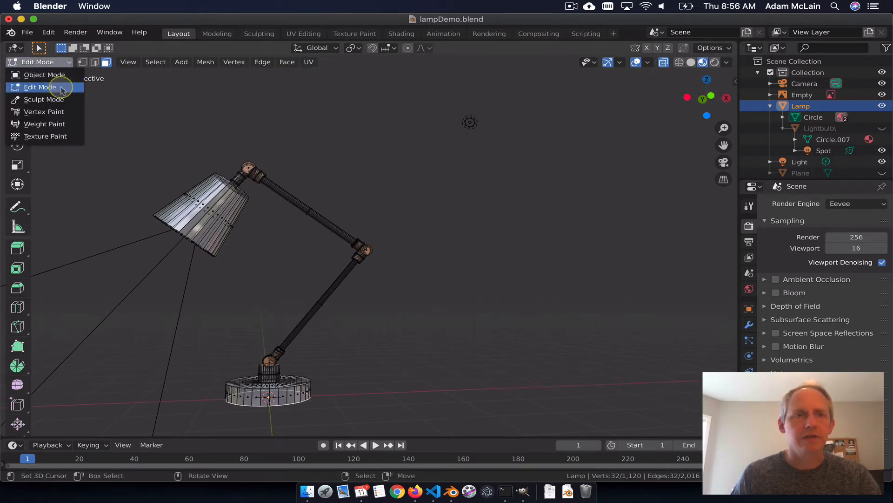
click(42, 74)
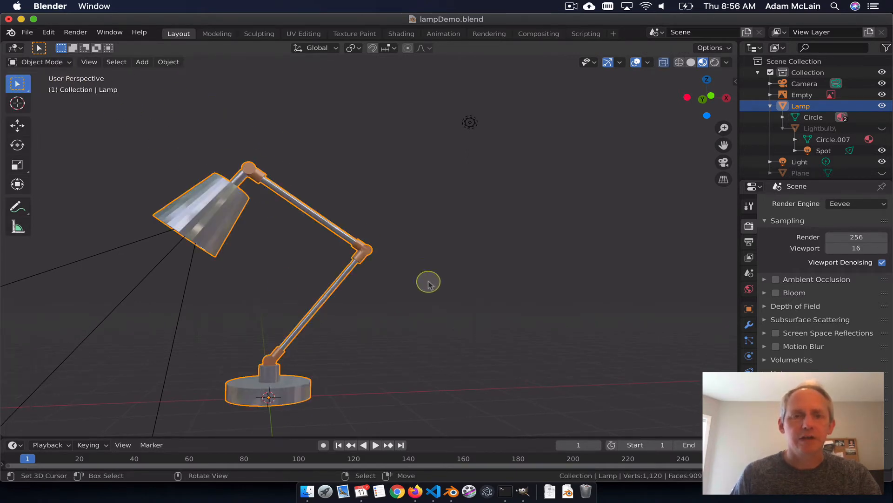
middle_drag(445, 287, 413, 307)
scroll(403, 313, down, 3)
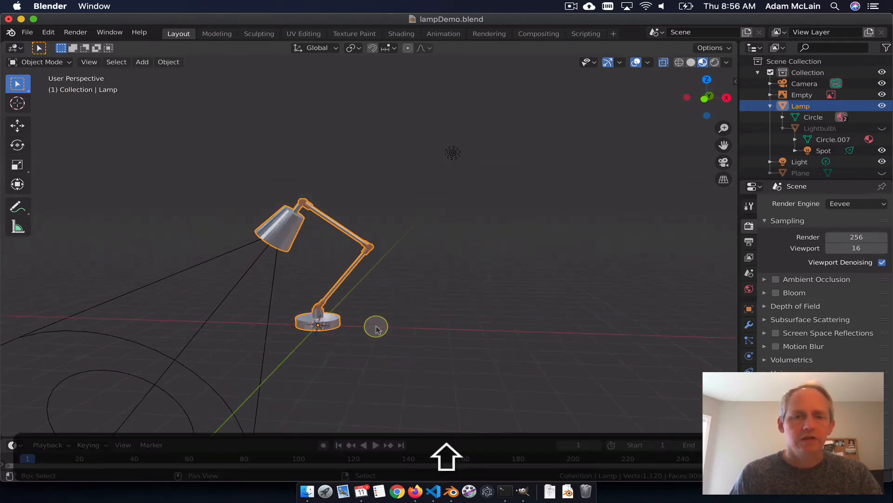
key(shift+a)
mouse_move(369, 293)
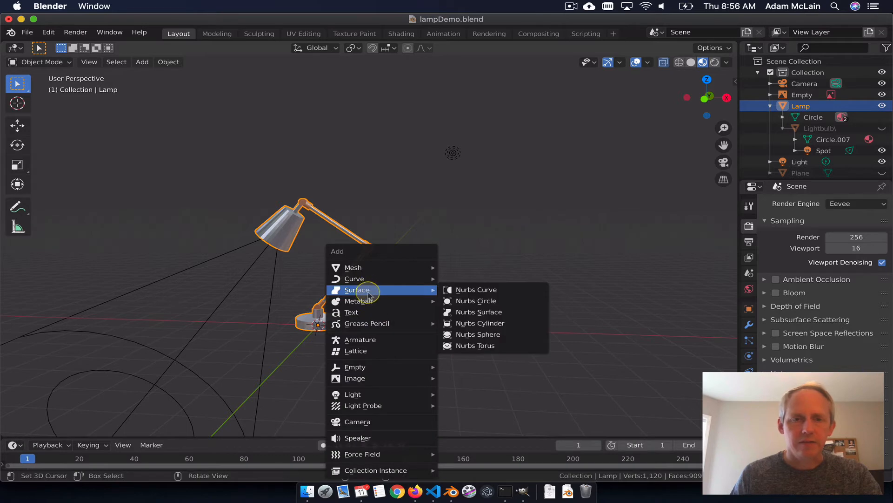
click(372, 340)
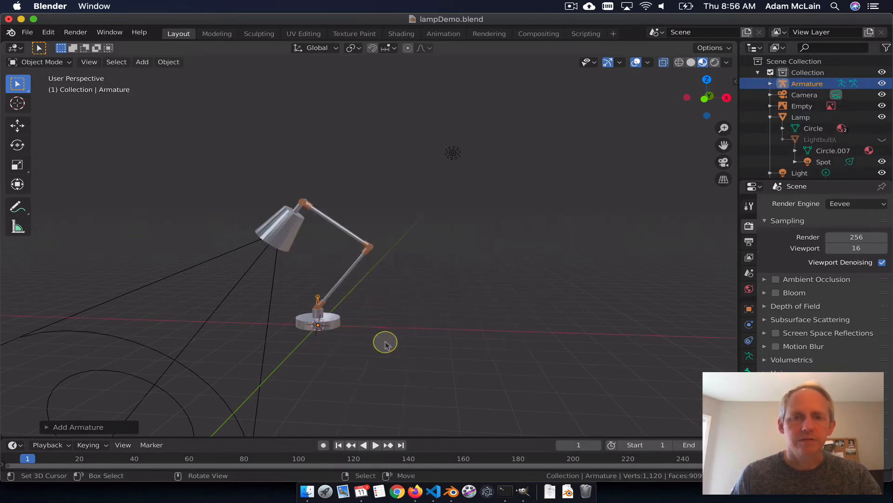
Set the armature's viewport display so its bone shows in front of the lamp mesh
scroll(336, 325, up, 3)
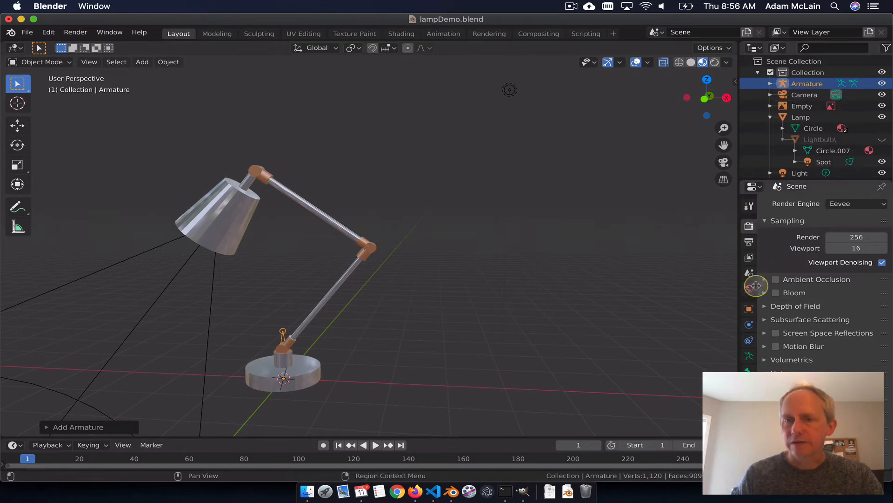
click(749, 358)
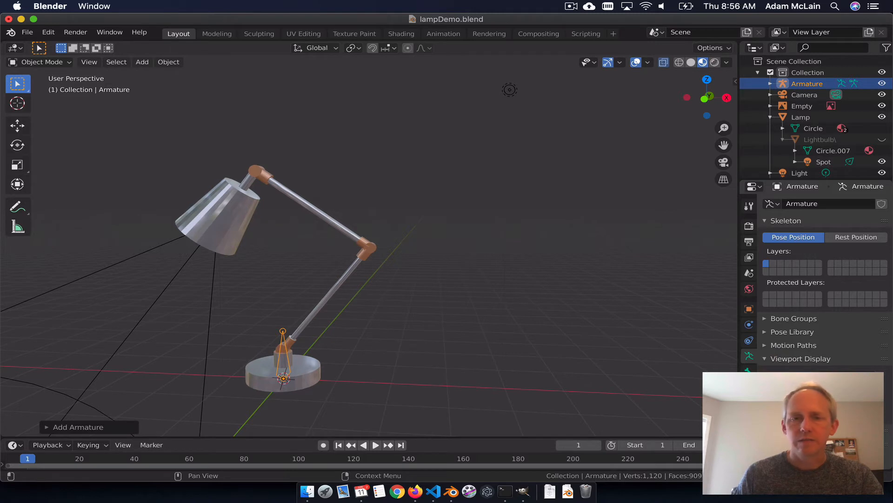
mouse_move(404, 303)
middle_down()
mouse_move(414, 287)
mouse_move(403, 295)
middle_up()
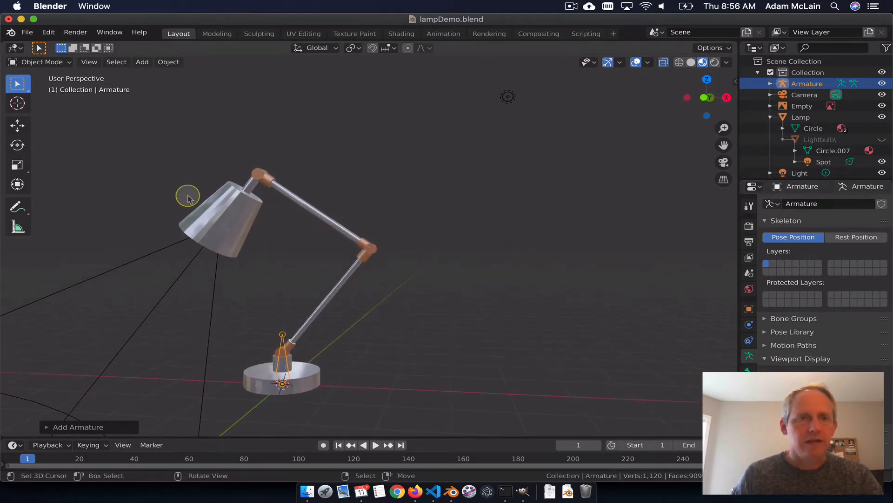
In Edit Mode, lower the bone's tip along the Z axis to the centre of the joint above the base
key(Tab)
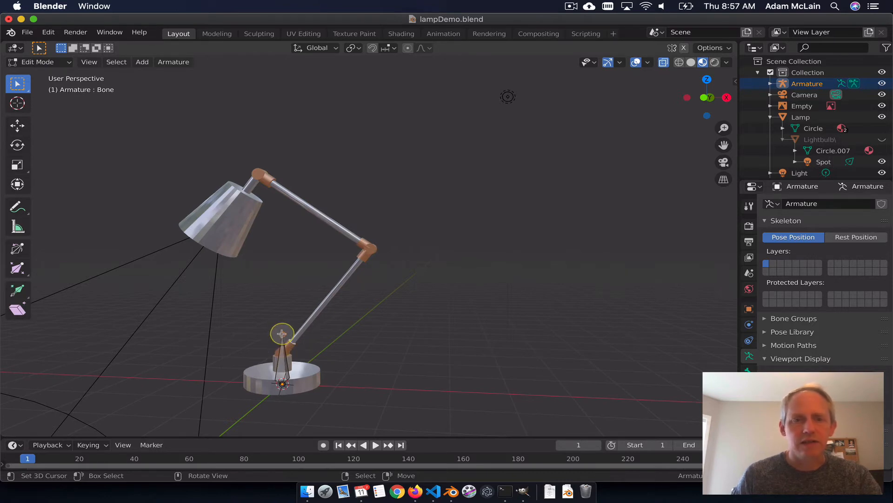
key(g)
key(z)
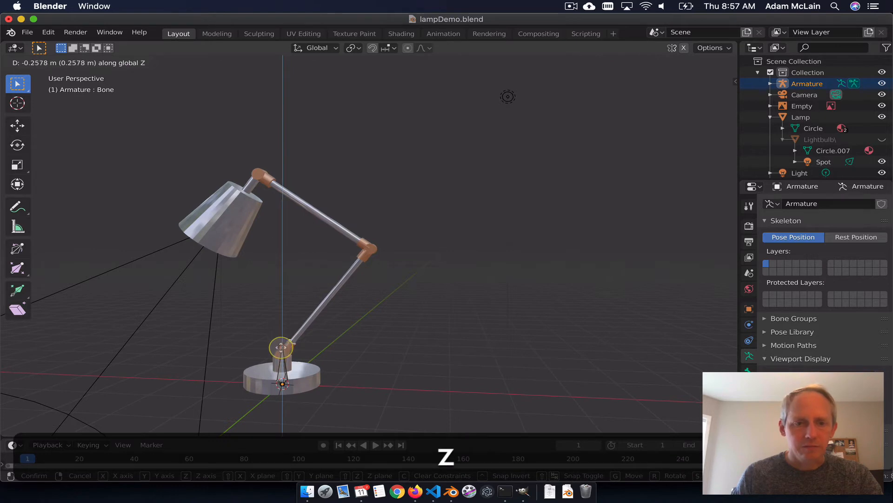
click(284, 361)
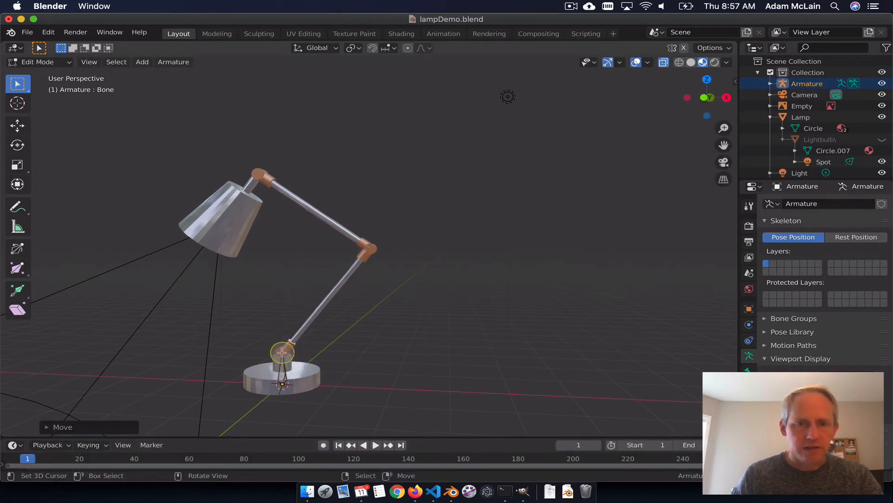
scroll(294, 360, down, 4)
scroll(294, 360, up, 5)
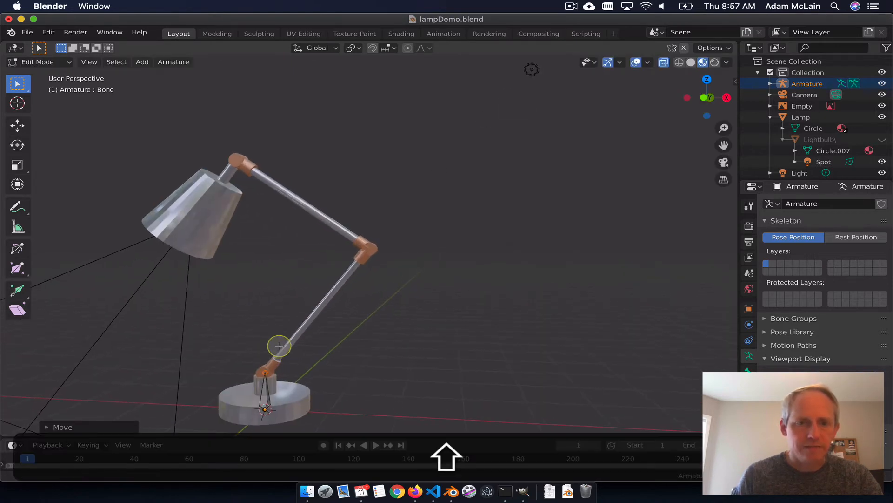
shift+middle_drag(280, 344, 365, 260)
scroll(365, 256, up, 5)
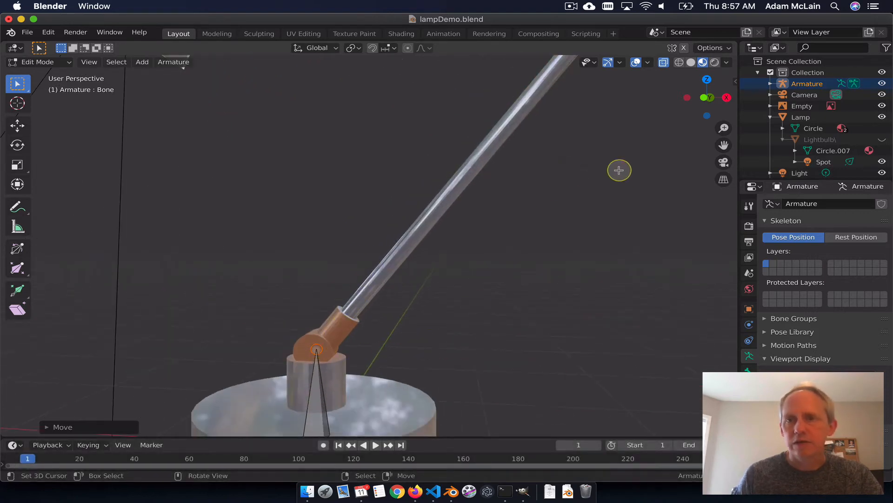
Switch to the front orthographic view and hide the Empty reference image
click(703, 98)
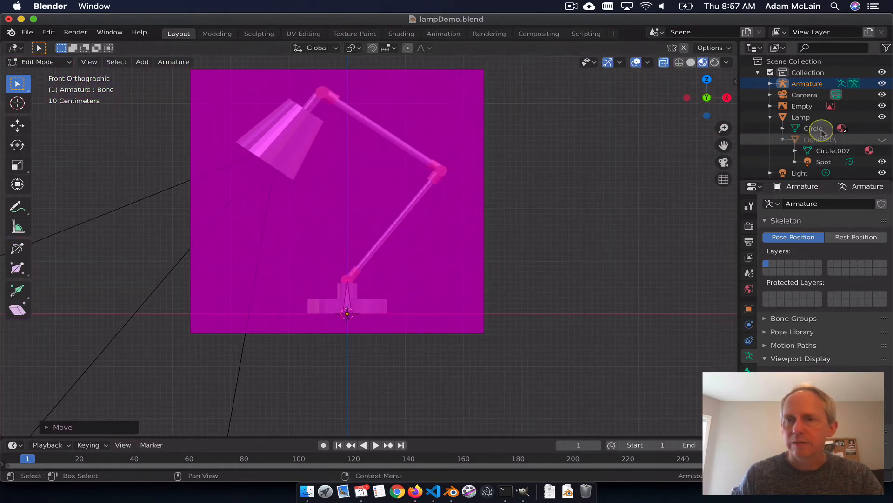
click(882, 106)
scroll(405, 294, up, 3)
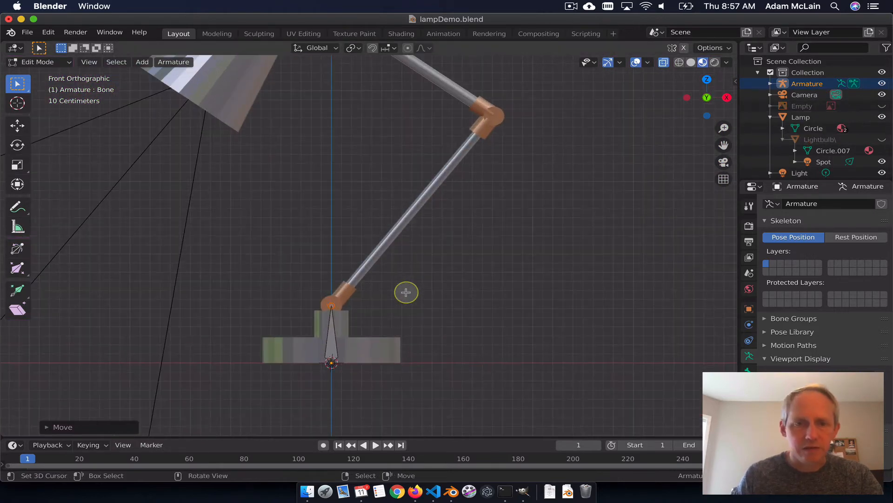
scroll(381, 309, down, 2)
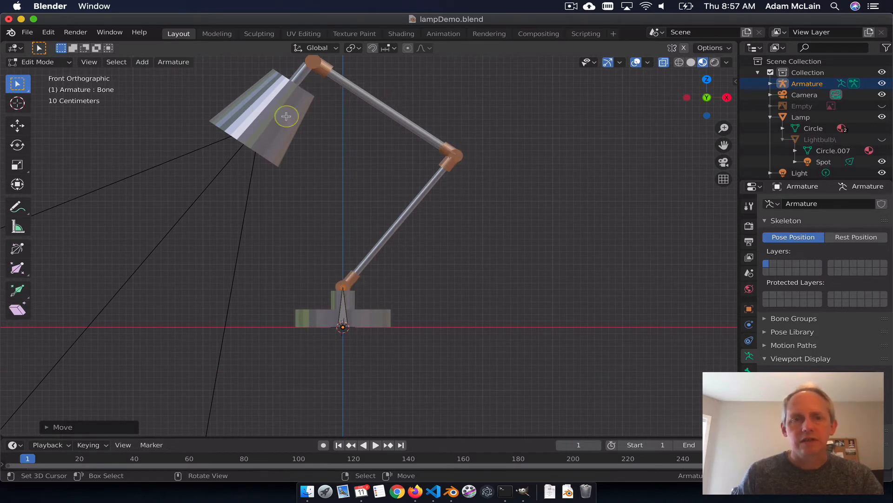
Extrude a bone from the tip at the base joint along the lower arm to the elbow joint
drag(344, 292, 343, 289)
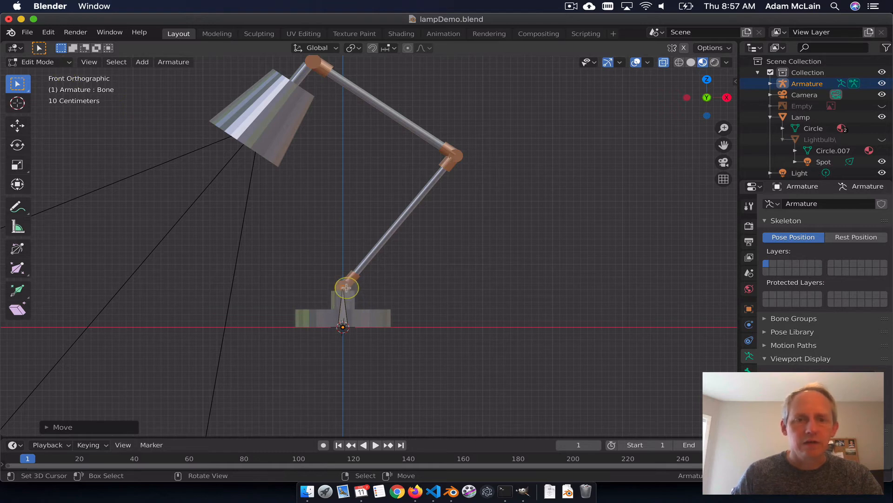
key(e)
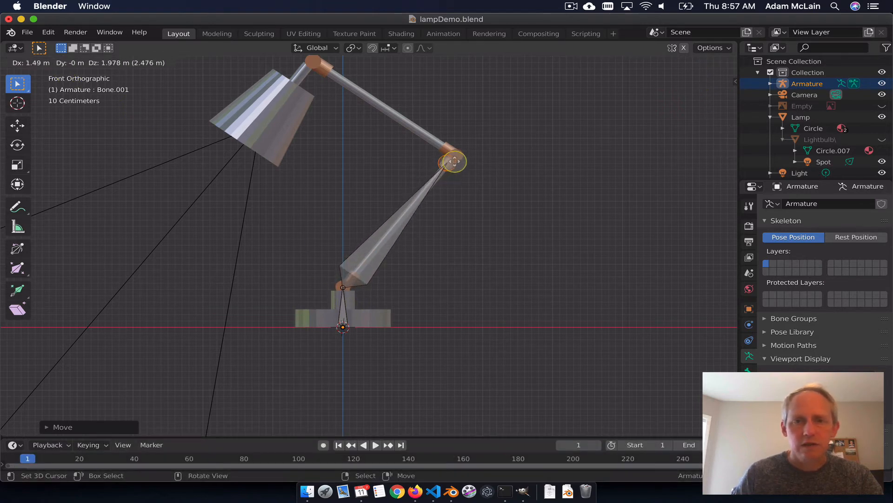
click(458, 155)
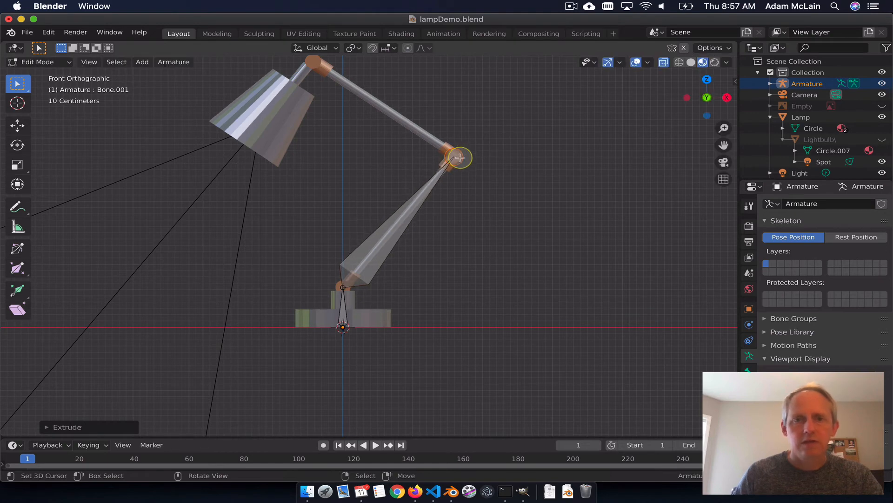
Extrude a bone from the elbow joint along the upper arm to the top joint, and another from there into the lampshade
key(e)
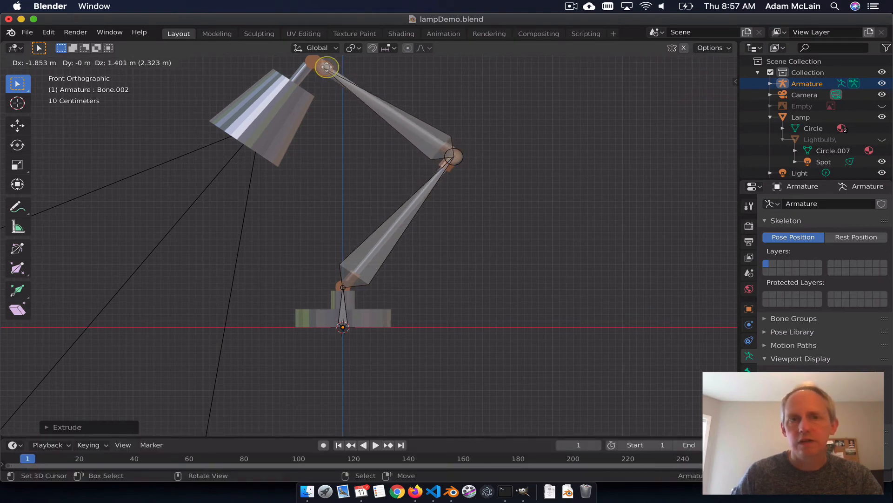
click(316, 61)
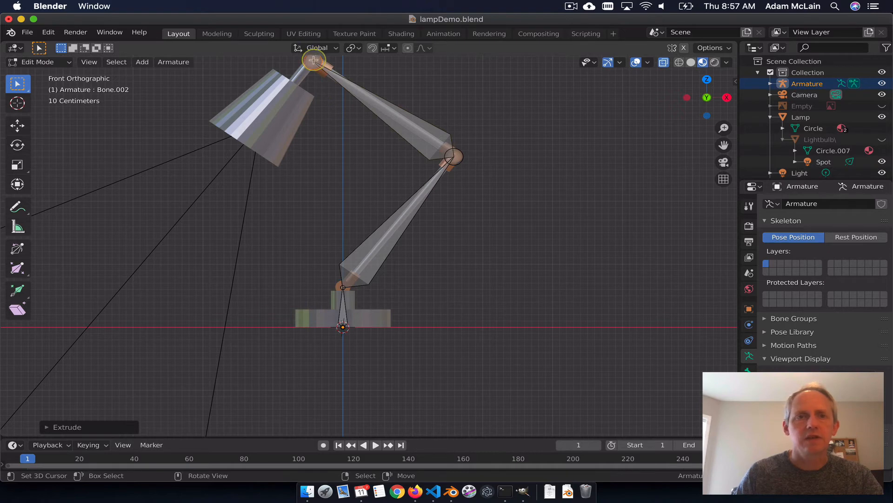
key(e)
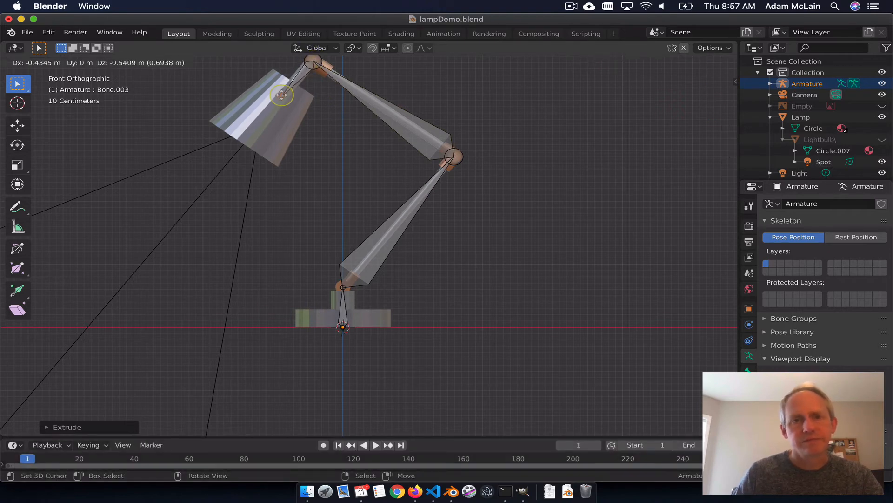
click(281, 95)
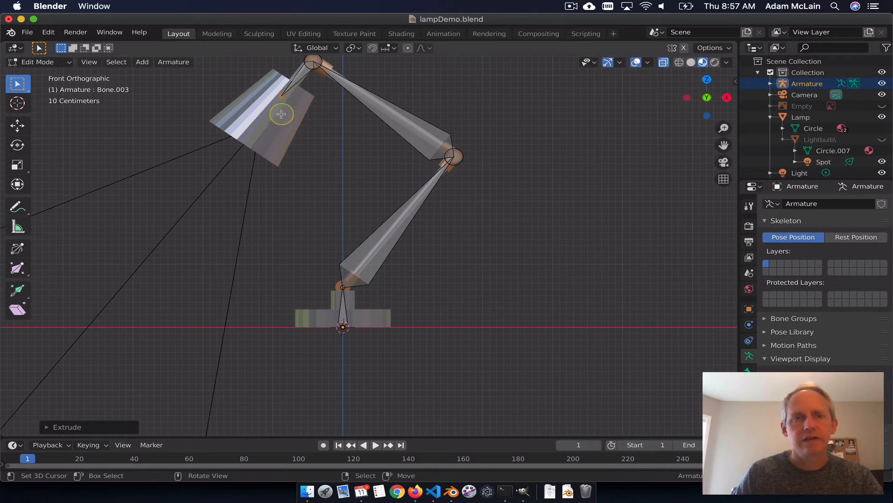
Return to Object Mode and parent the lamp mesh to the armature with automatic weights
mouse_move(247, 159)
middle_down()
mouse_move(289, 170)
mouse_move(329, 132)
mouse_move(357, 128)
mouse_move(353, 140)
mouse_move(255, 192)
mouse_move(256, 150)
middle_up()
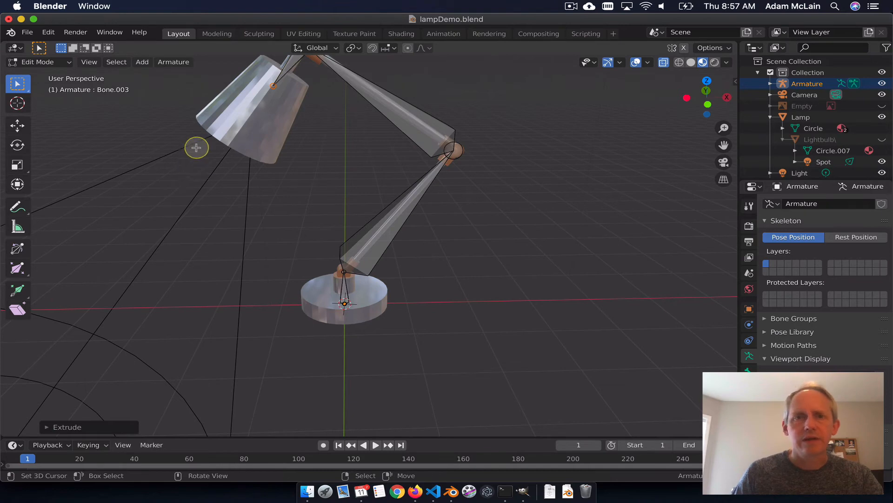
scroll(405, 222, down, 4)
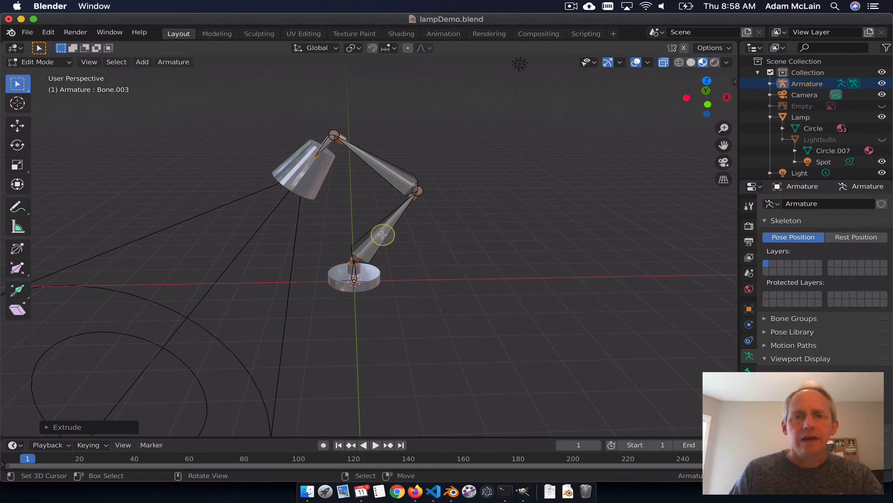
key(Tab)
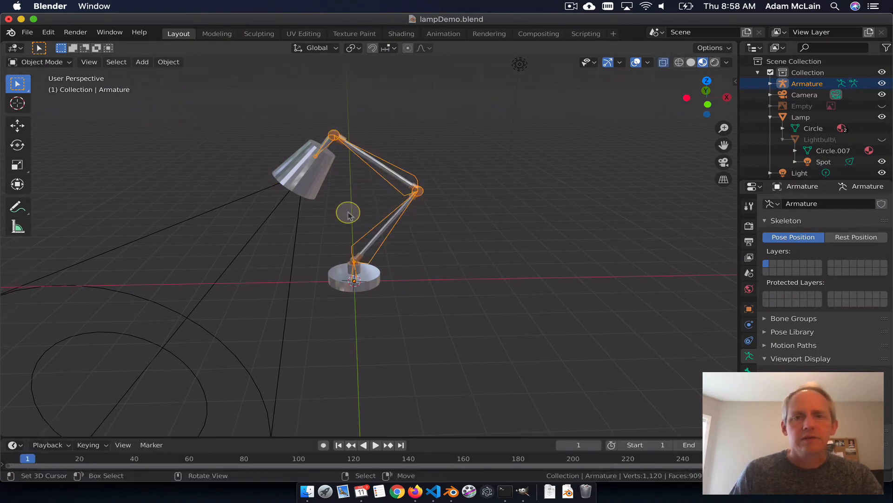
click(295, 184)
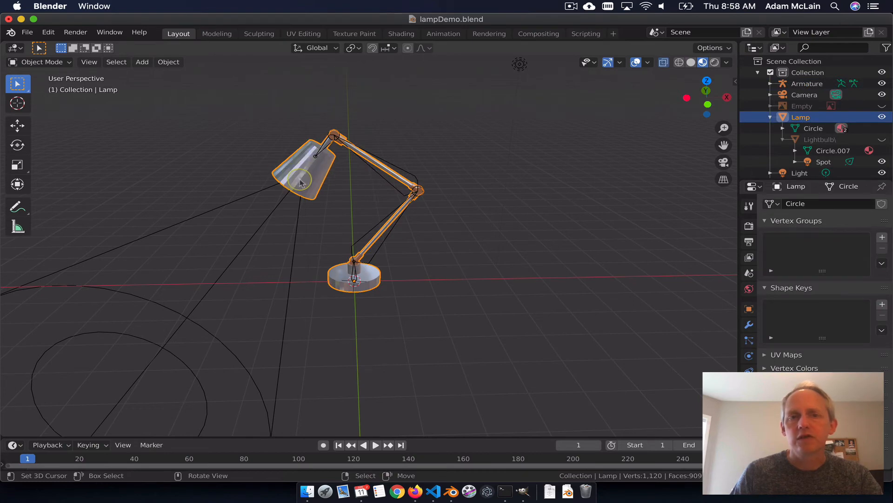
shift+click(414, 178)
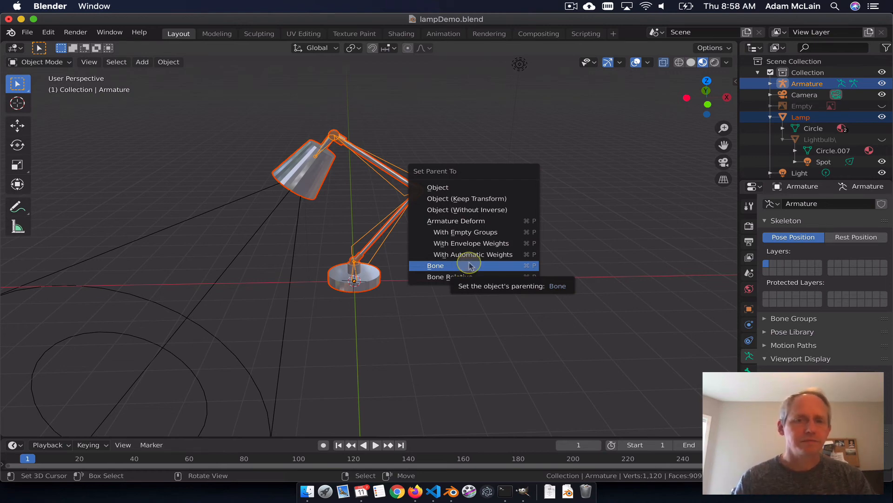
click(469, 256)
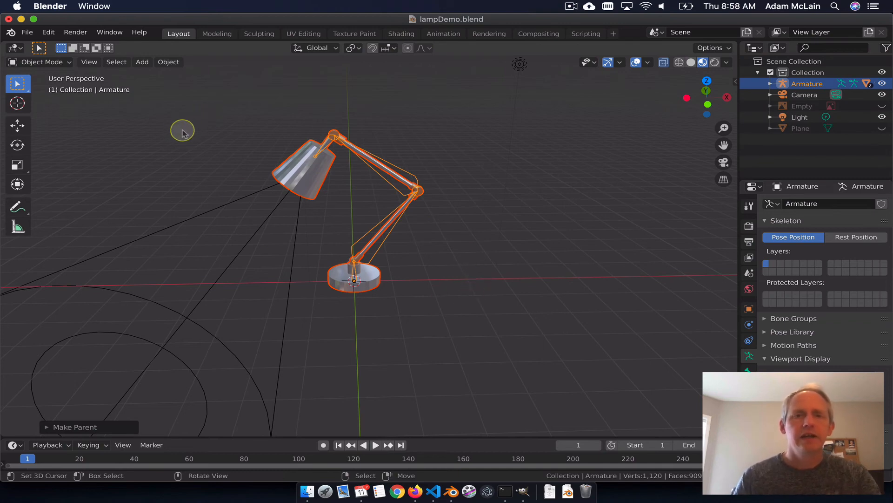
click(67, 64)
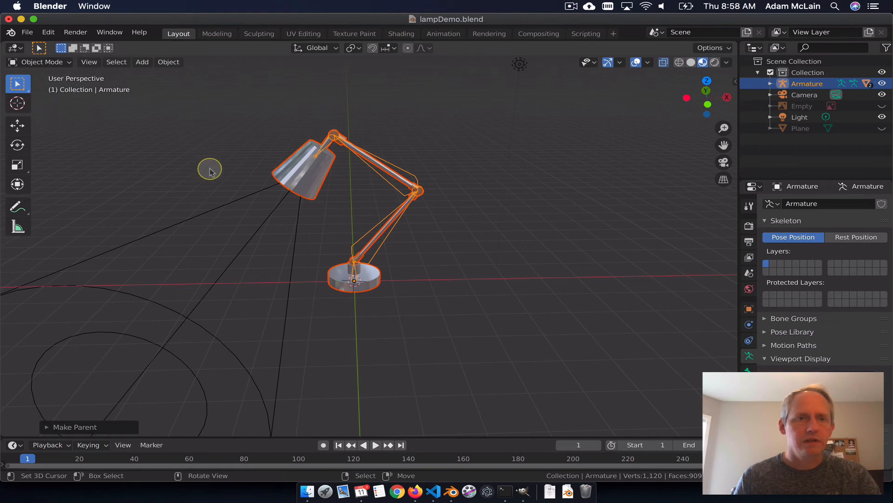
key(Tab)
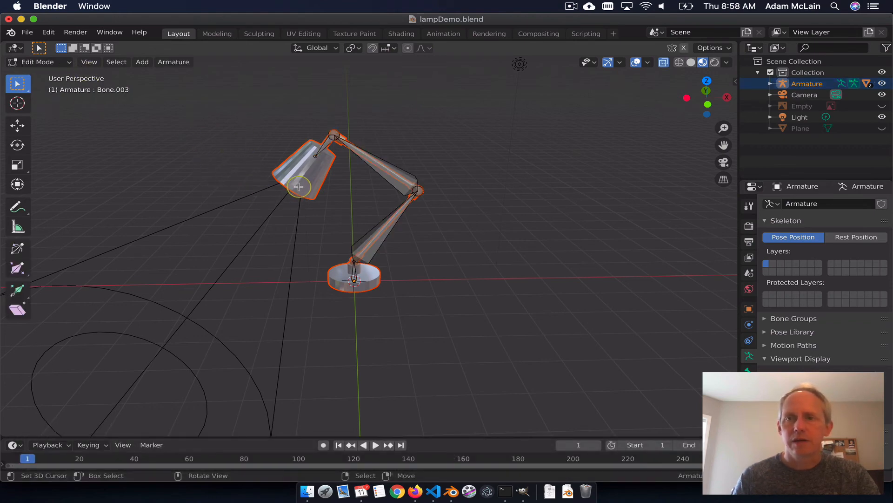
click(59, 62)
click(44, 62)
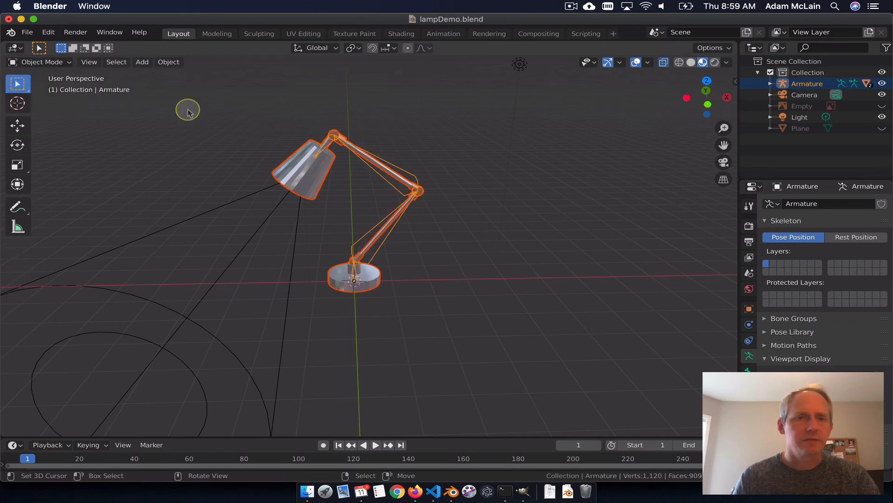
Switch the lamp mesh to Weight Paint mode and examine how the Bone.003 weights are distributed over the lamp
click(278, 173)
key(Tab)
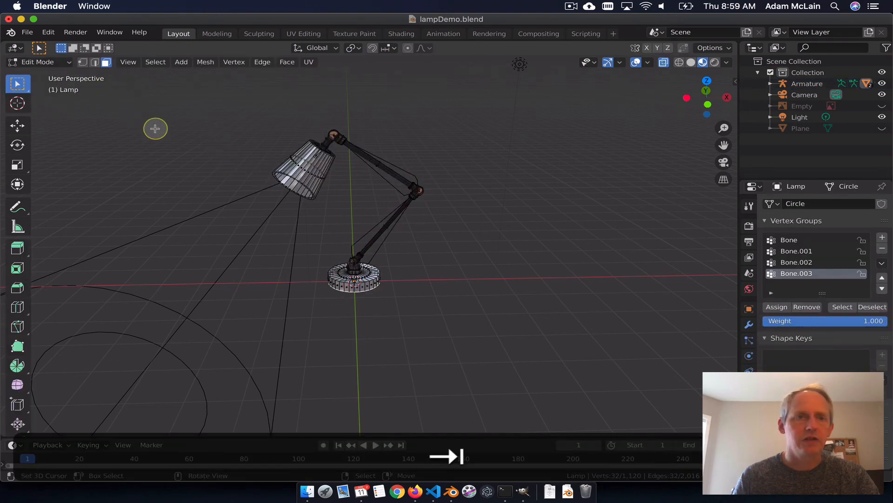
click(49, 62)
click(61, 121)
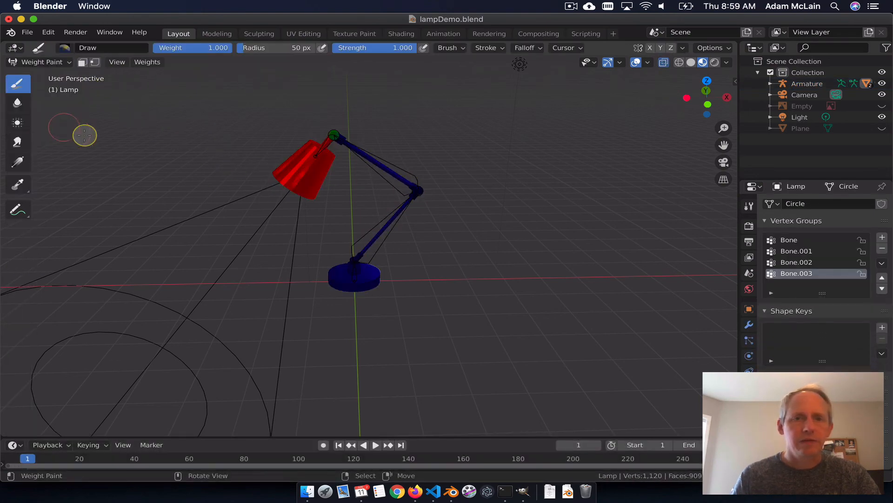
mouse_move(403, 256)
middle_down()
mouse_move(383, 259)
mouse_move(335, 176)
middle_up()
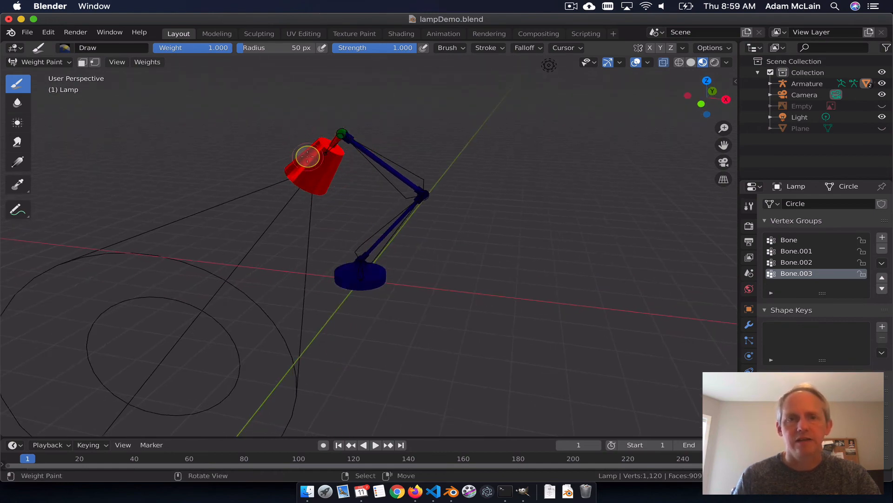
Leave Weight Paint for Object Mode, select the armature and put it in Pose Mode
click(41, 62)
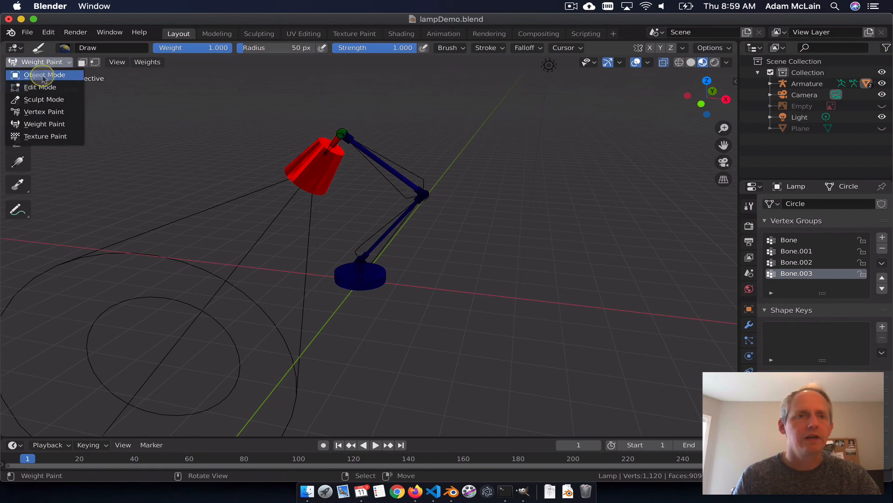
click(43, 76)
click(411, 175)
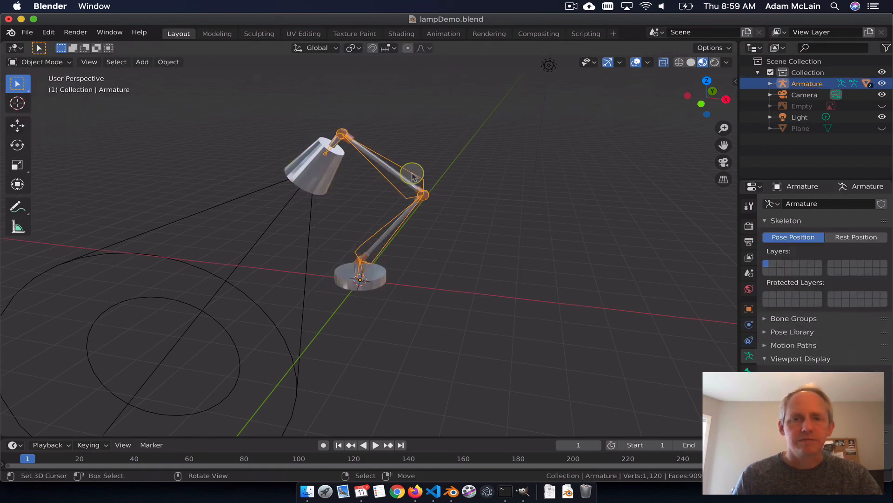
click(41, 62)
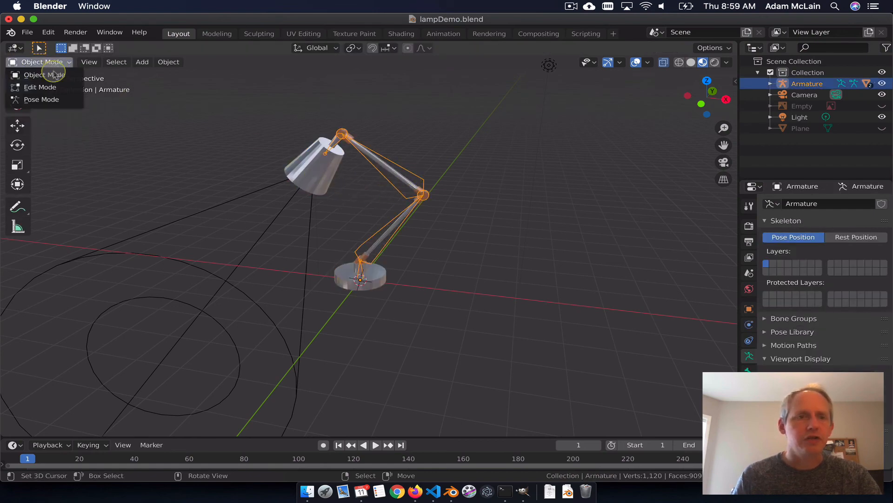
click(41, 100)
Select the lampshade bone and tilt the shade slightly about the top joint
click(326, 159)
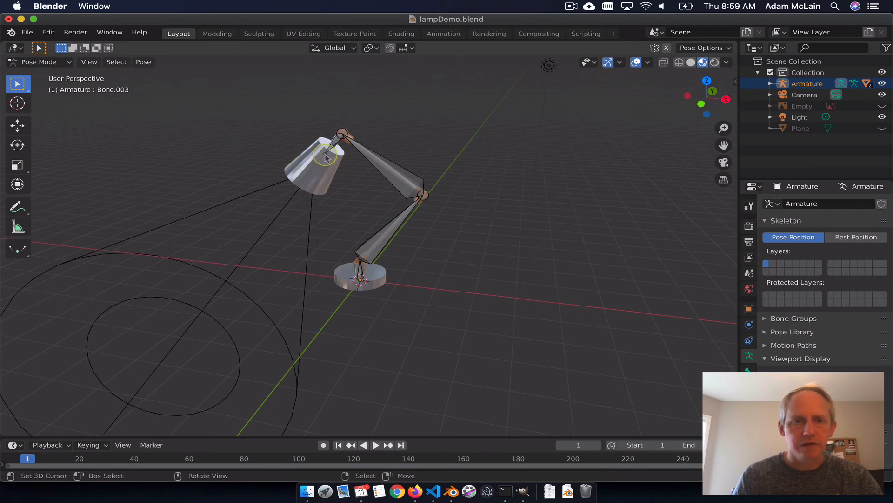
right_click(325, 156)
key(r)
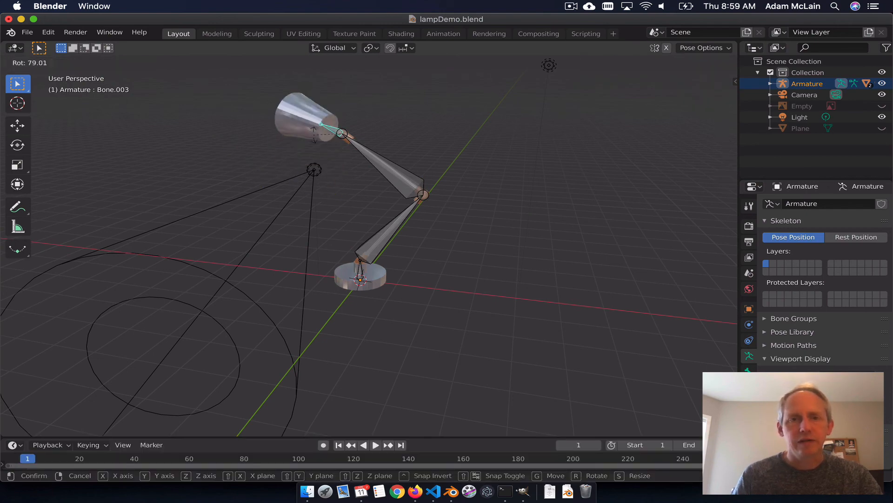
click(326, 172)
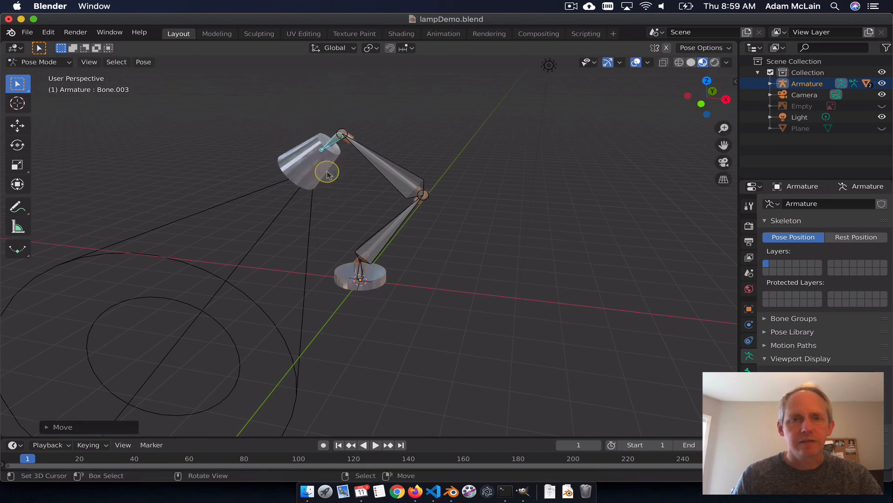
Swing the upper-arm bone upward about the elbow joint and bring the lower-arm bone more upright about the base joint
right_click(344, 135)
key(g)
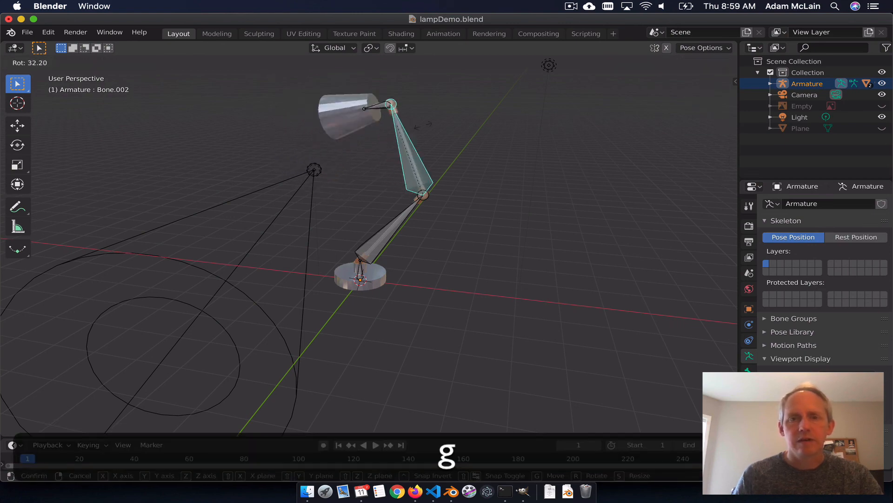
click(428, 193)
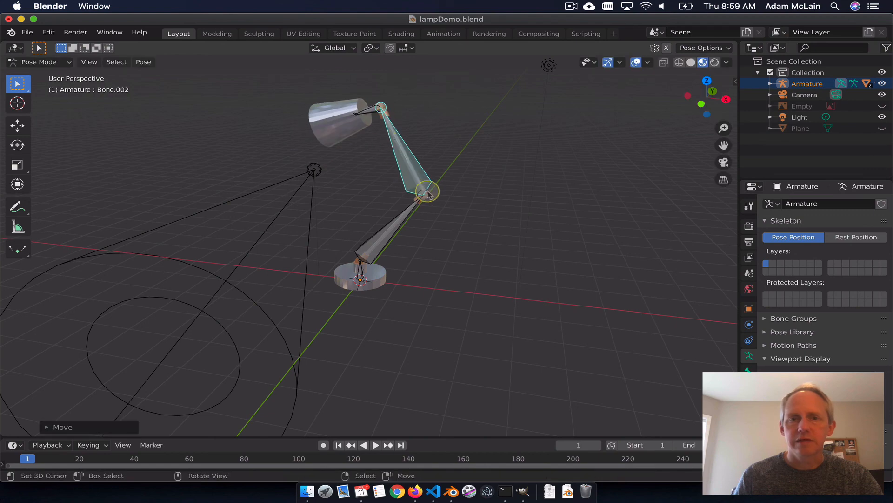
right_click(420, 199)
key(g)
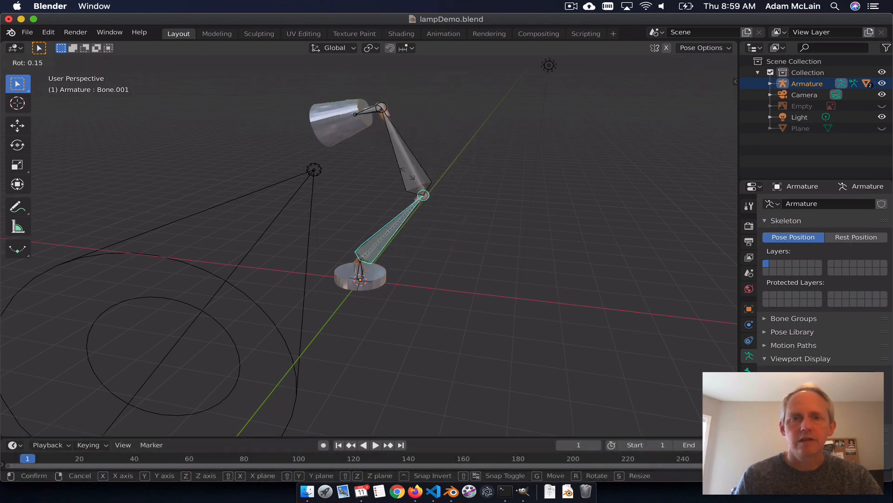
click(419, 214)
Try to move the whole lamp across the floor by its base bone
right_click(372, 274)
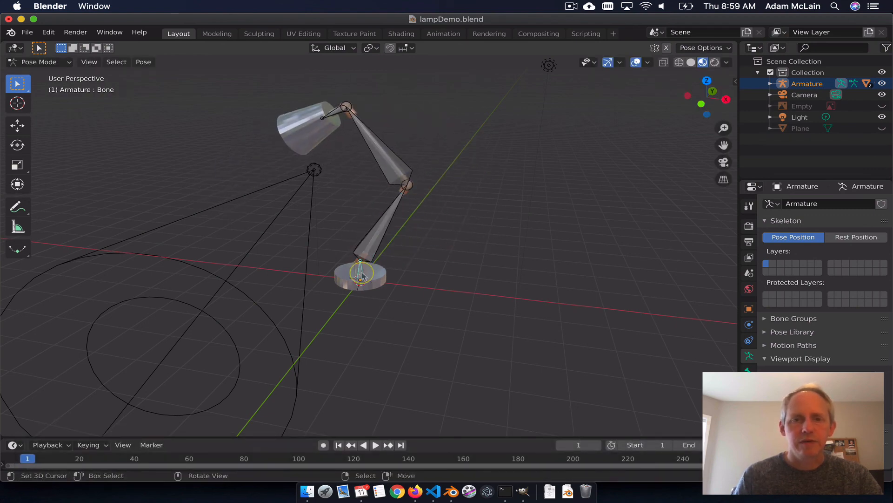
key(g)
key(Escape)
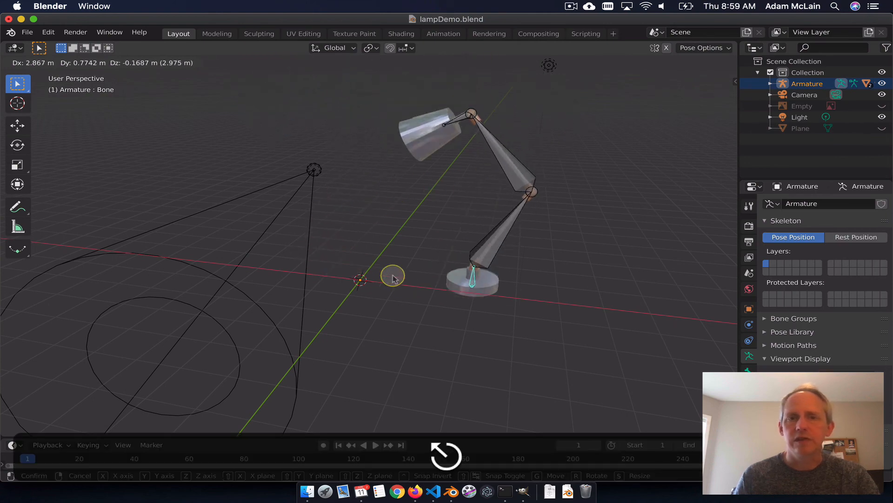
middle_drag(507, 219, 466, 199)
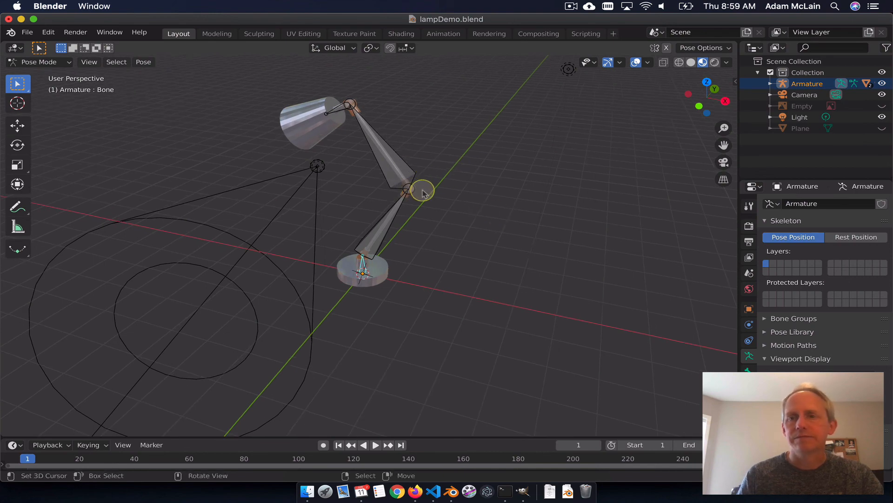